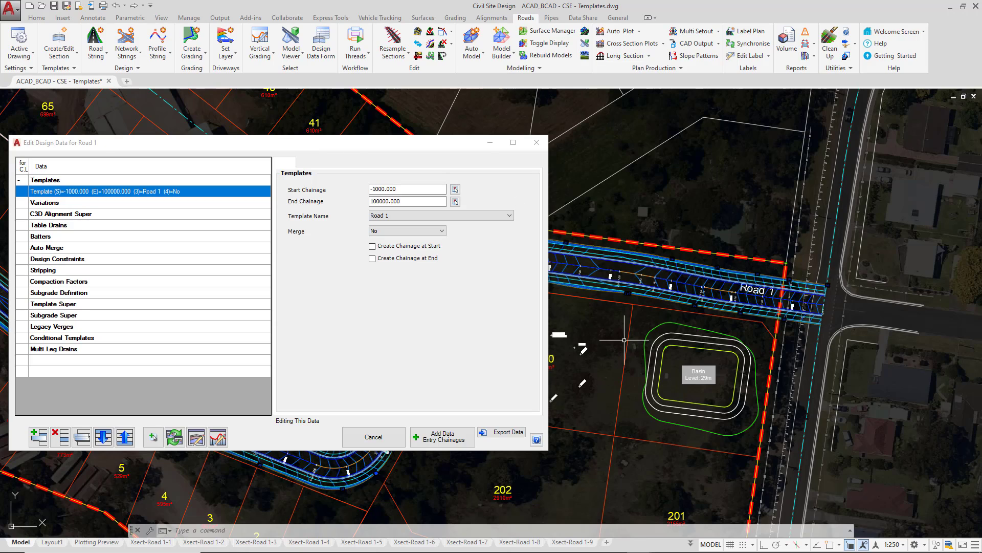
- Examine the Road 1 corridor around chainage 120 and open its existing template entry in the design data
{"action": "middle_click_drag", "start_coordinate": [624, 342], "coordinate": [665, 328]}
{"action": "scroll", "coordinate": [616, 303], "scroll_direction": "up", "scroll_amount": 3}
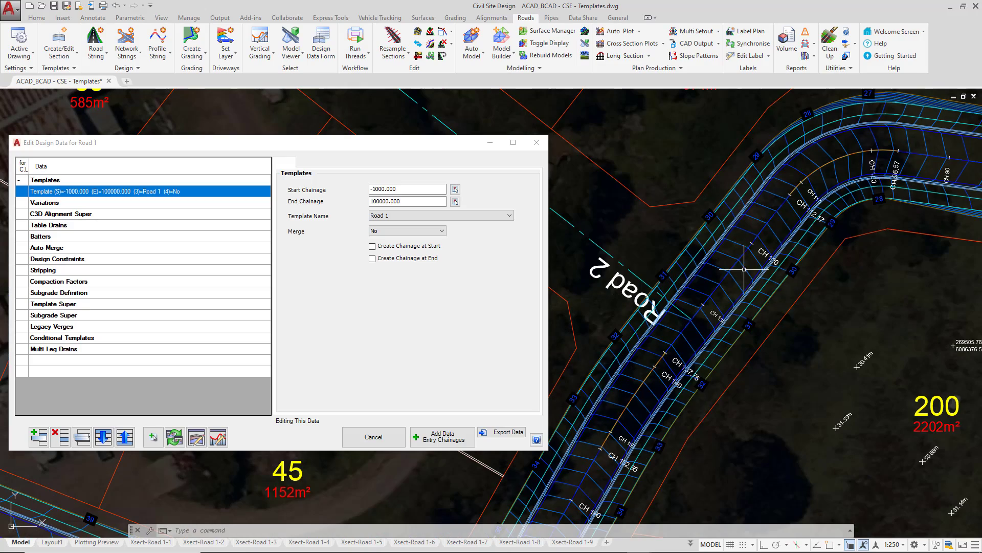
{"action": "scroll", "coordinate": [750, 259], "scroll_direction": "up", "scroll_amount": 3}
{"action": "middle_click_drag", "start_coordinate": [750, 260], "coordinate": [836, 202]}
{"action": "key", "text": "ctrl"}
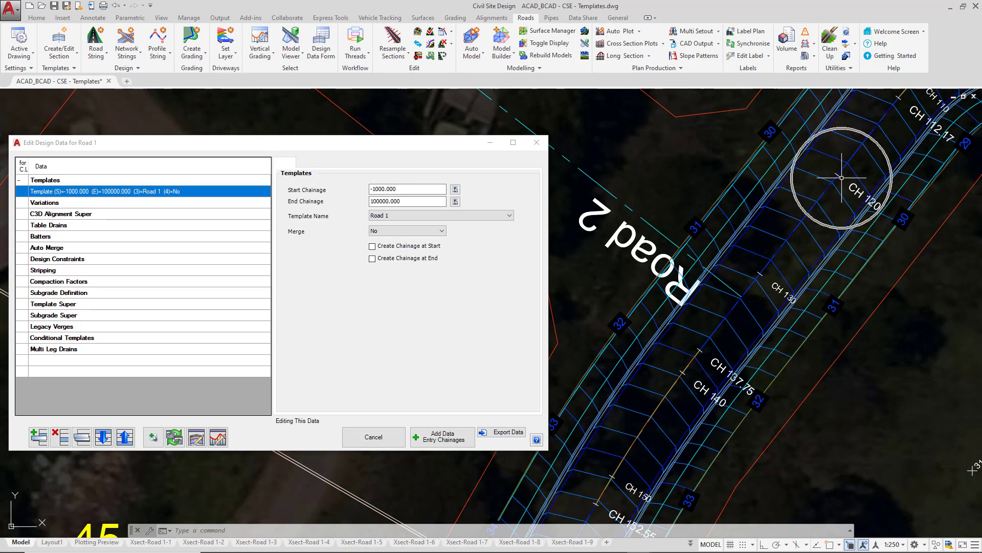
{"action": "key", "text": "ctrl"}
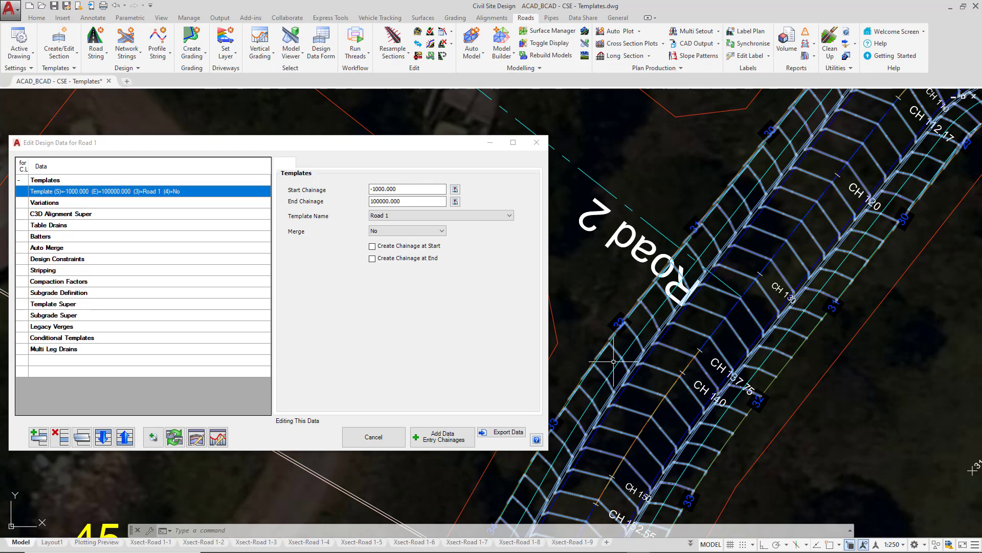
{"action": "left_click", "coordinate": [46, 180]}
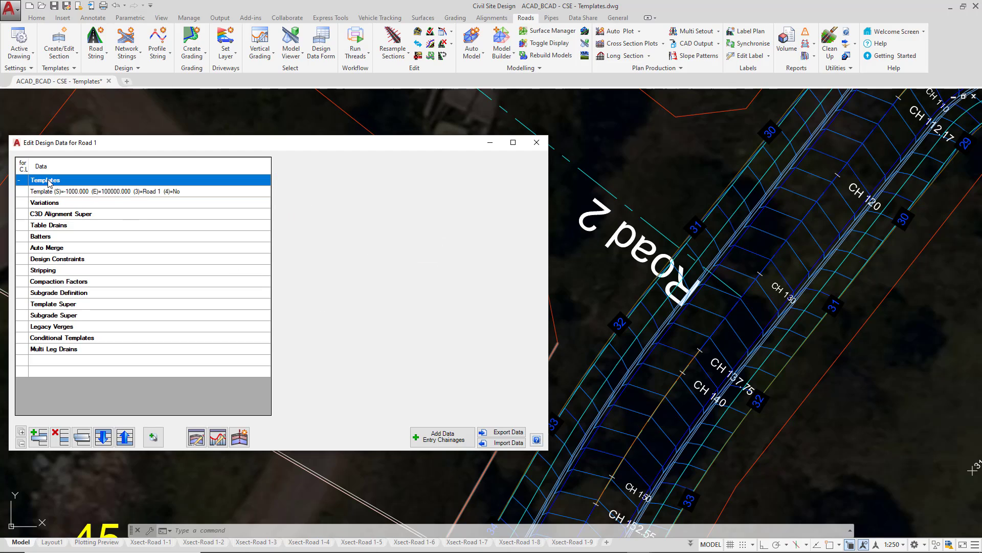
{"action": "left_click", "coordinate": [57, 192]}
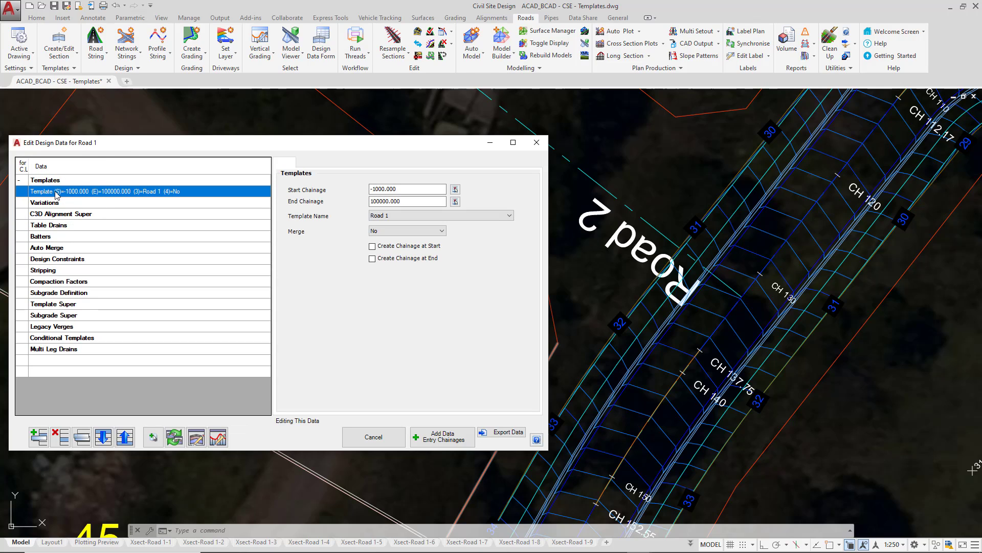
- Set the end chainage of the Road 1 template entry to 120 and update the design data
{"action": "left_click", "coordinate": [408, 189]}
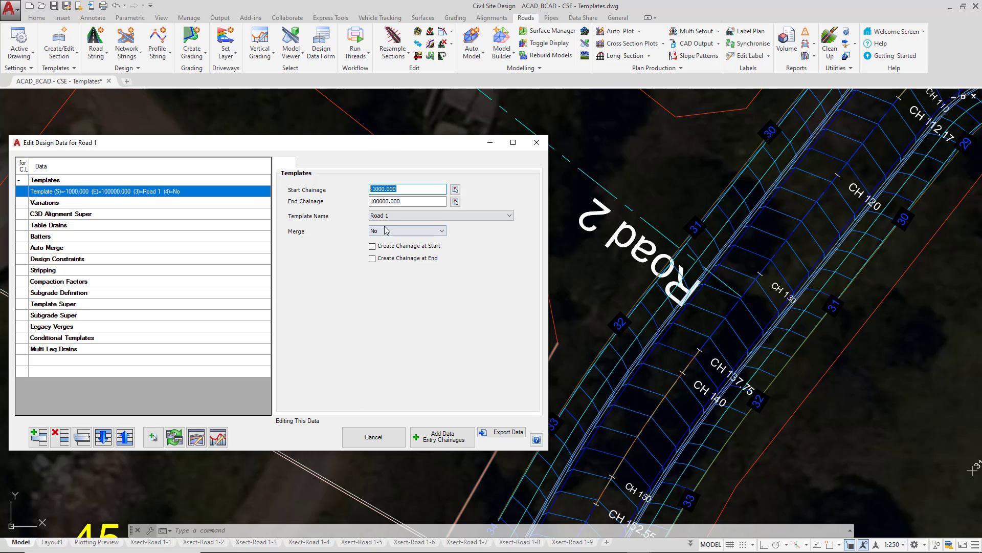
{"action": "key", "text": "Tab"}
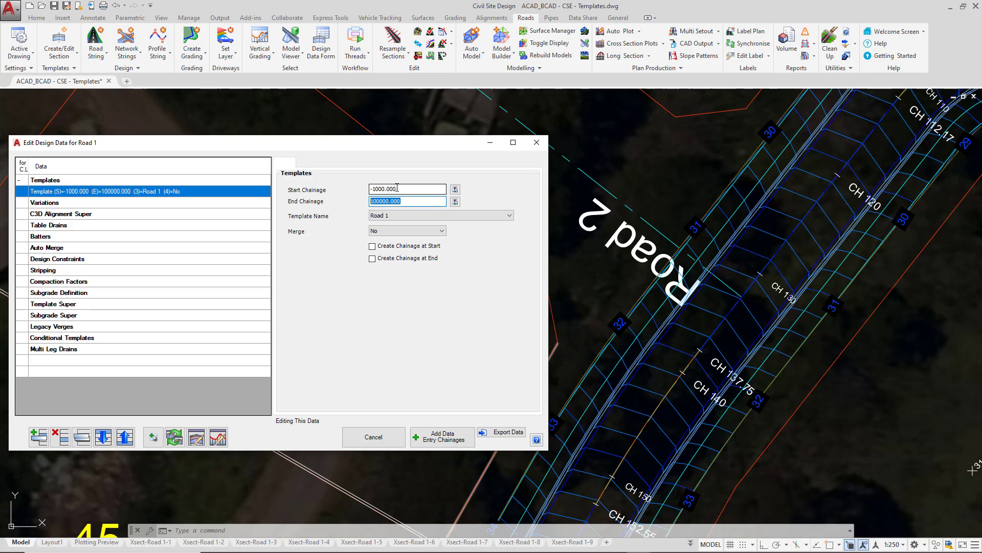
{"action": "left_click_drag", "start_coordinate": [397, 188], "coordinate": [346, 192]}
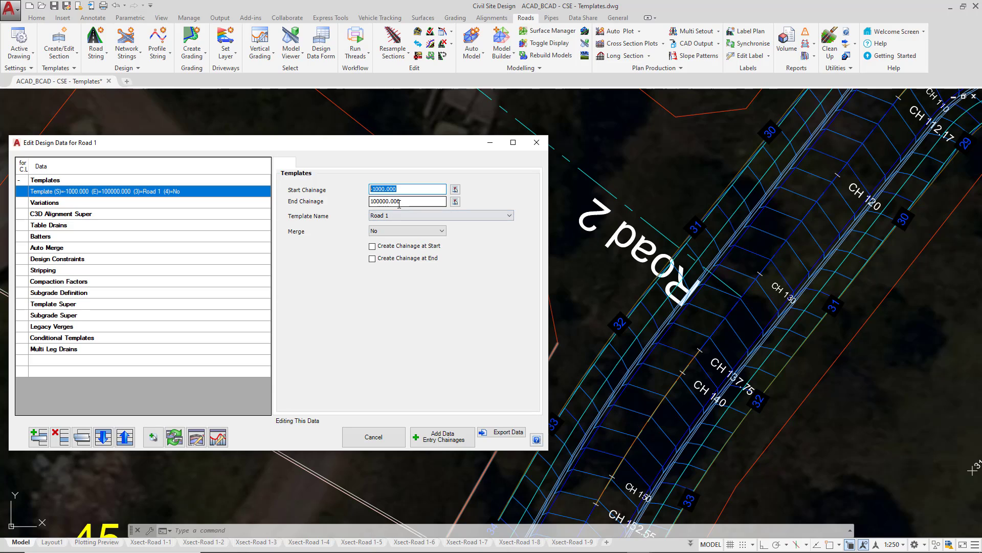
{"action": "left_click_drag", "start_coordinate": [411, 201], "coordinate": [354, 210]}
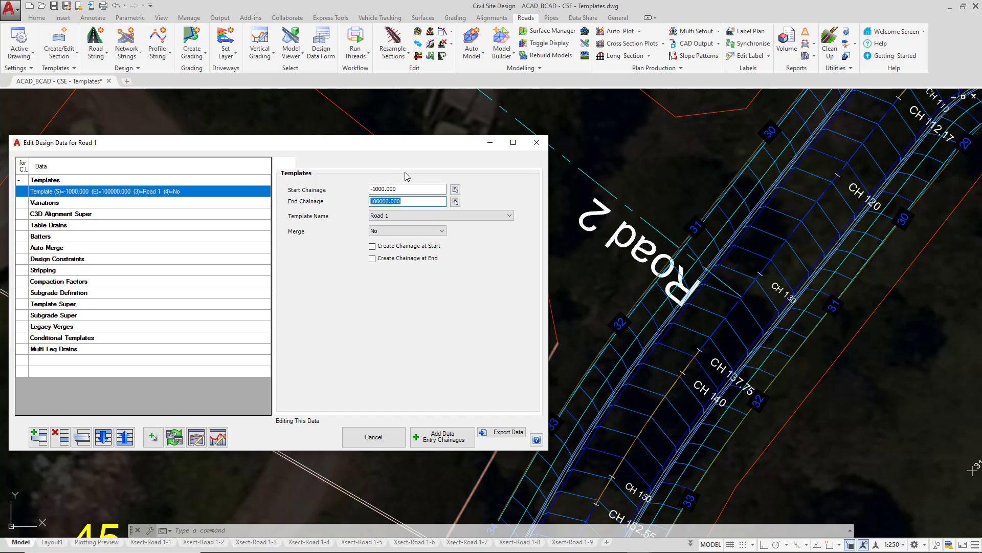
{"action": "type", "text": "120"}
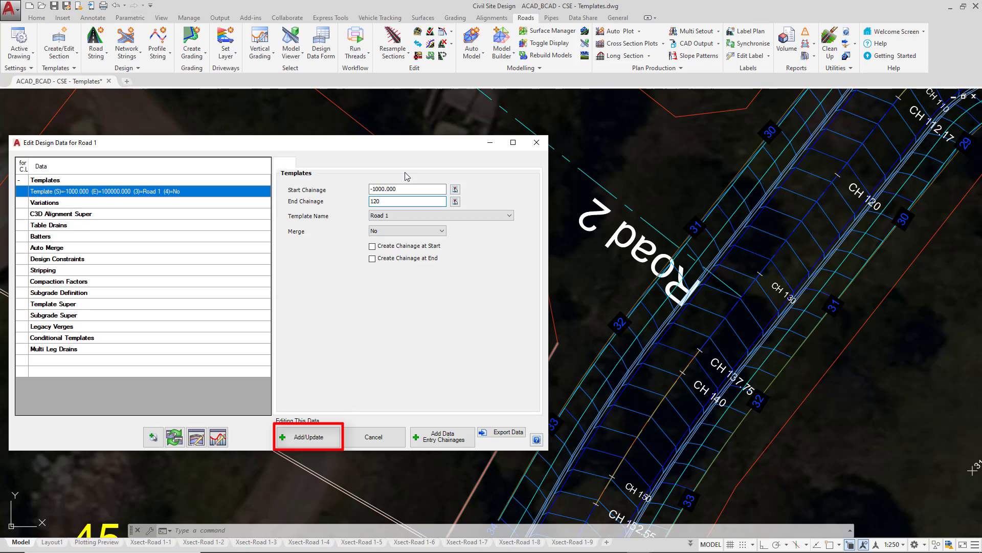
{"action": "left_click", "coordinate": [318, 439]}
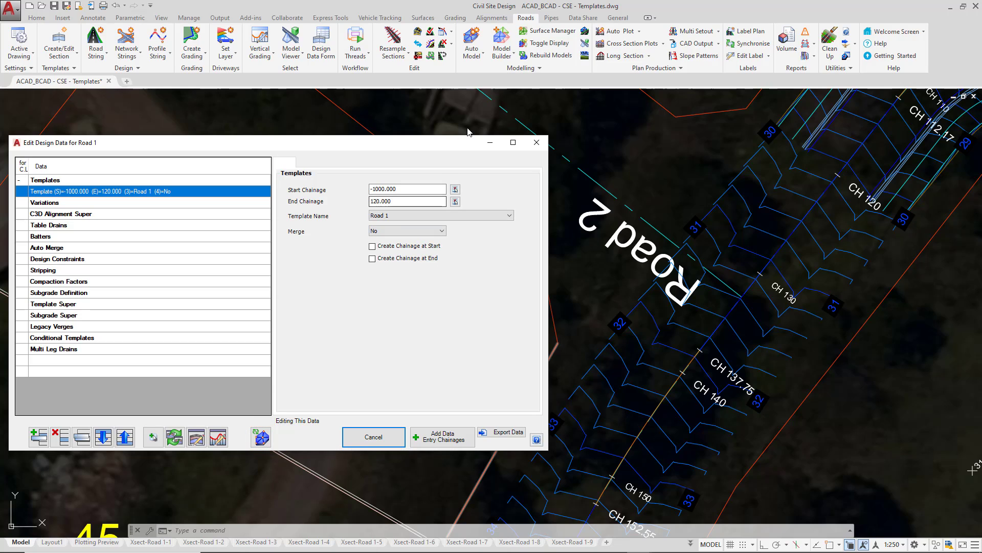
- Rebuild the road model and inspect where the design strings end at chainage 120
{"action": "left_click", "coordinate": [263, 440]}
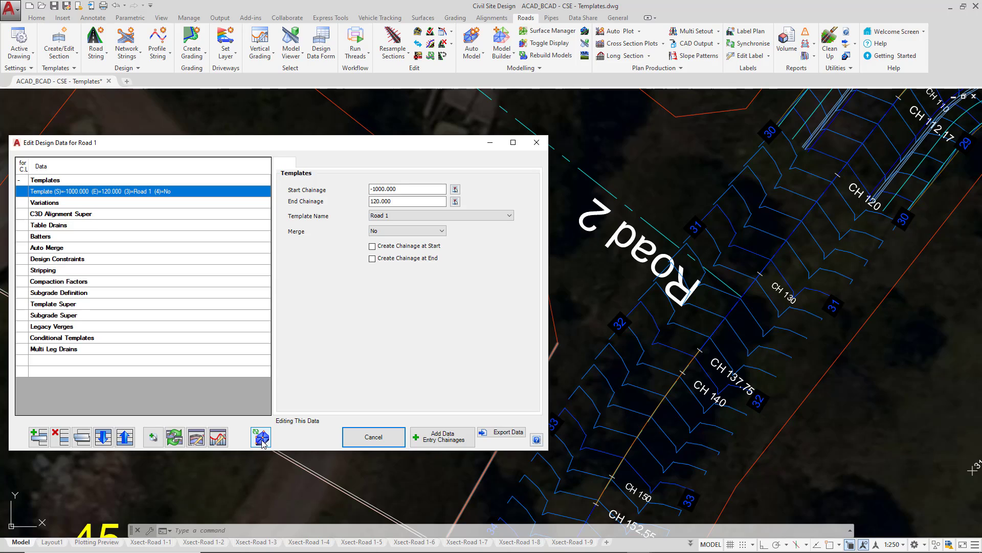
{"action": "left_click", "coordinate": [263, 439]}
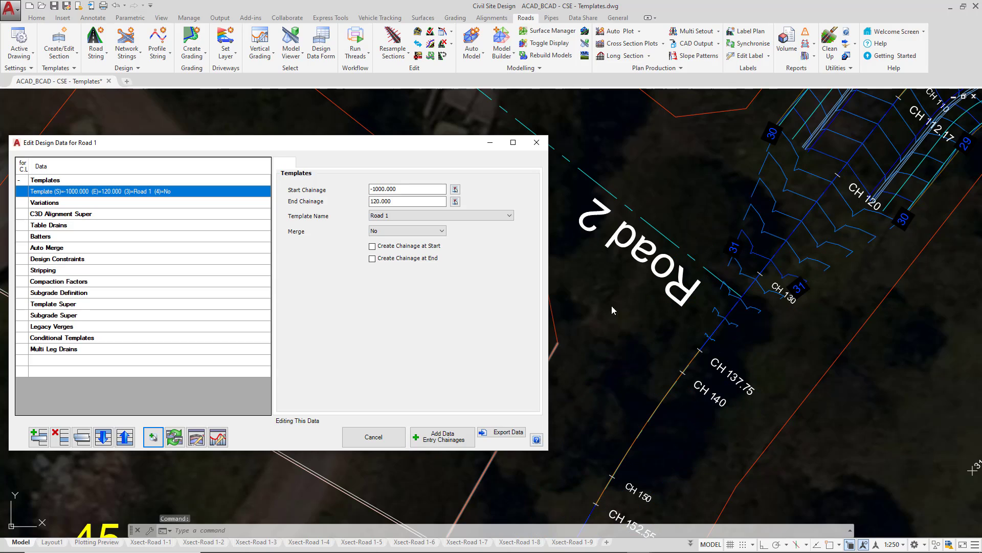
{"action": "scroll", "coordinate": [776, 159], "scroll_direction": "down", "scroll_amount": 3}
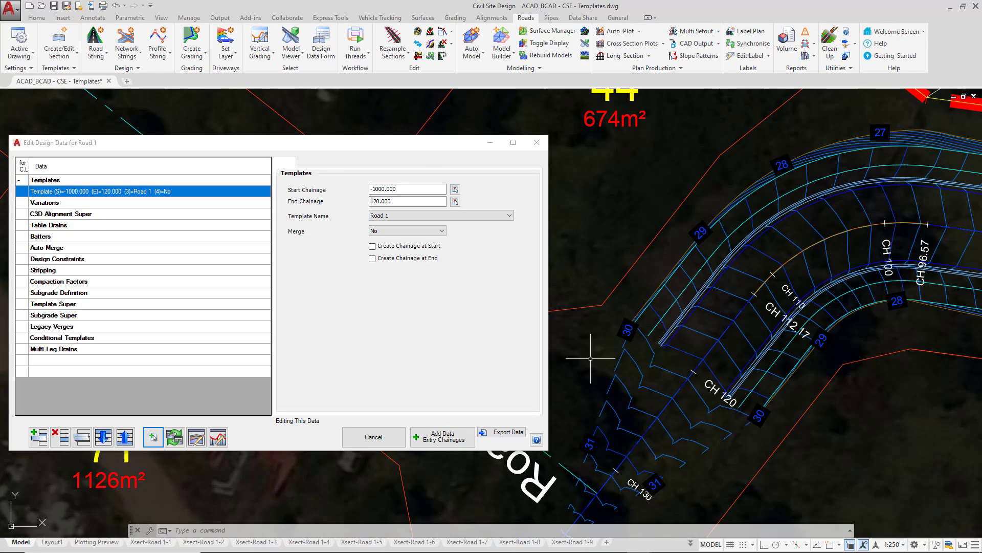
{"action": "scroll", "coordinate": [643, 286], "scroll_direction": "up", "scroll_amount": 2}
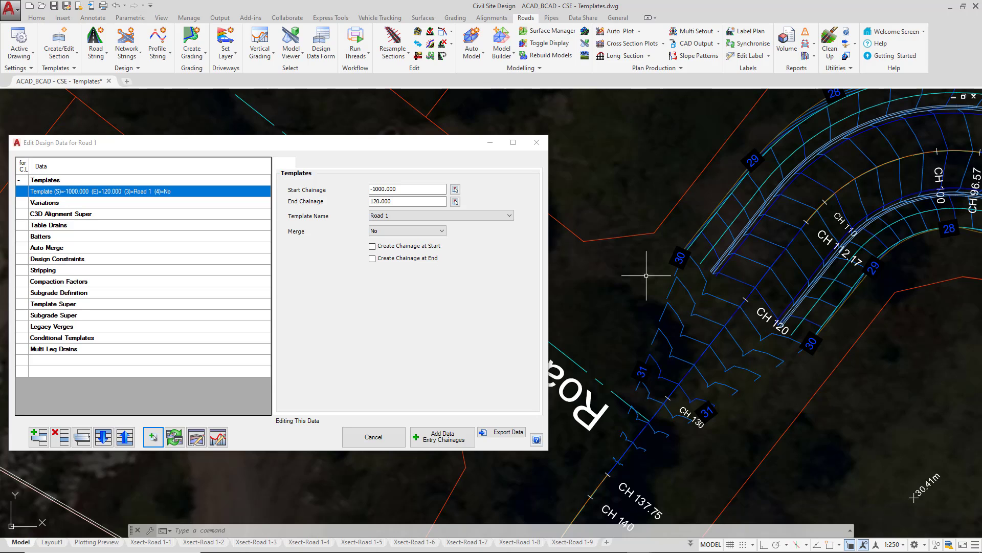
- Assign the template "Road 1 - 2.5m Footpath" to the entry ending at chainage 120, update it and rebuild the model
{"action": "left_click", "coordinate": [510, 216]}
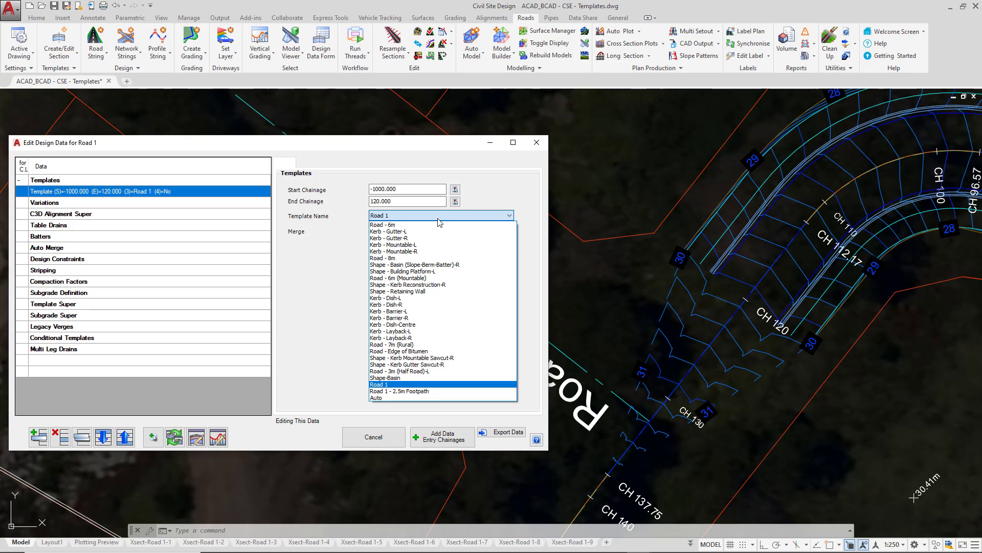
{"action": "left_click", "coordinate": [423, 392]}
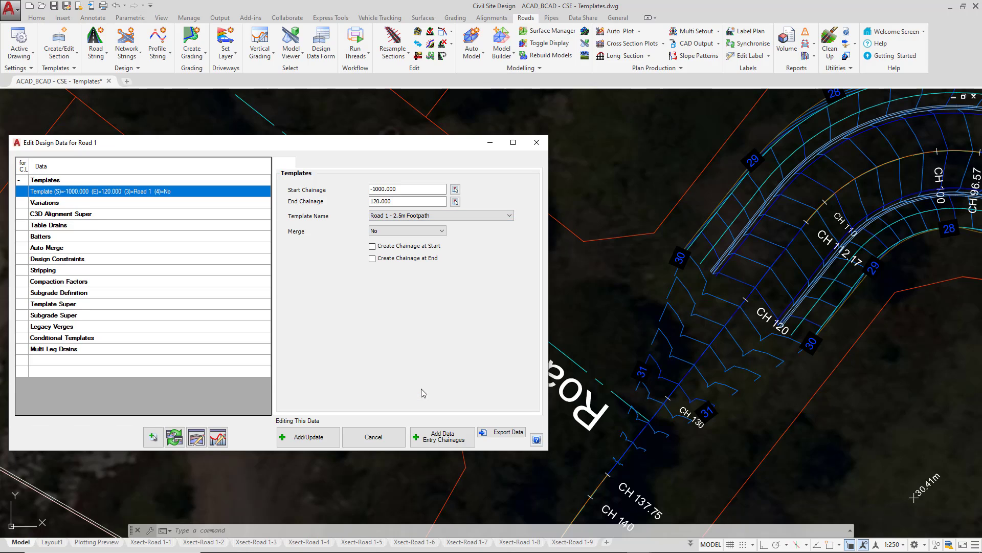
{"action": "left_click", "coordinate": [318, 438]}
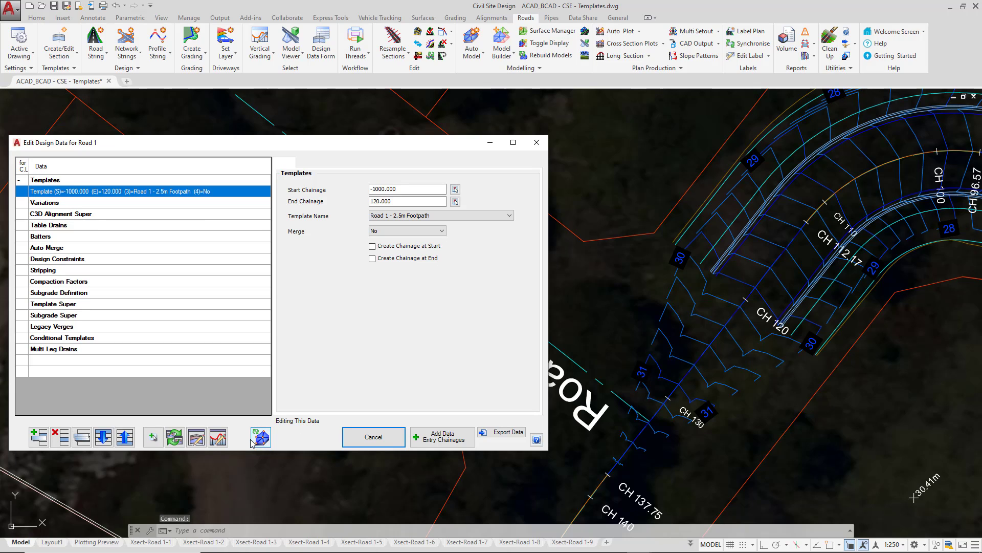
{"action": "left_click", "coordinate": [254, 440]}
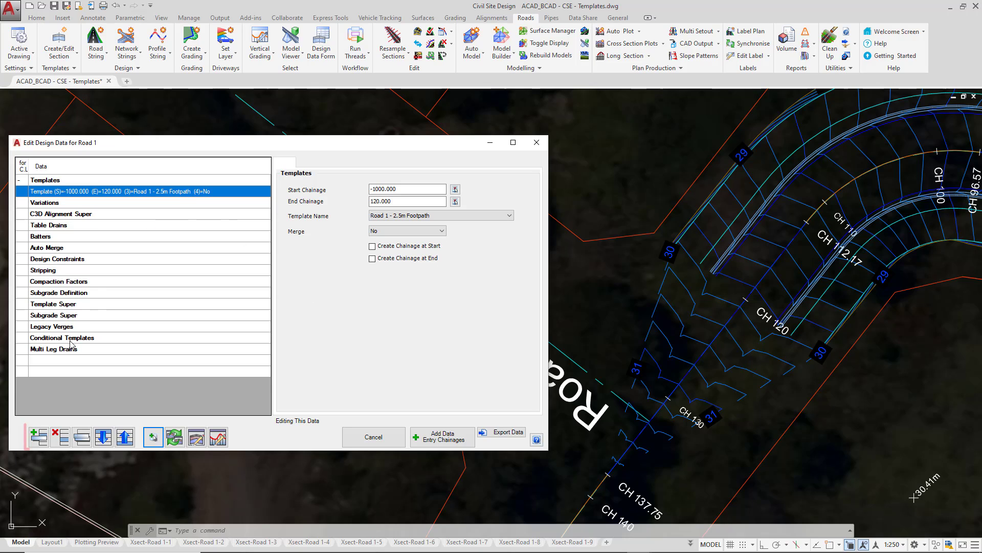
- Add a template entry from chainage 120 to 100000 using the "Road 1" template
{"action": "left_click", "coordinate": [36, 438]}
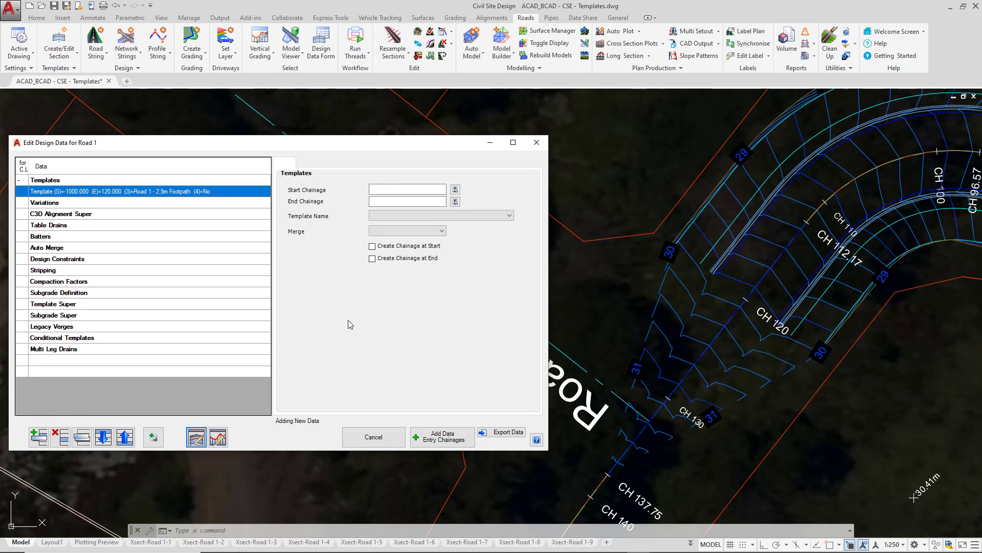
{"action": "left_click", "coordinate": [402, 189]}
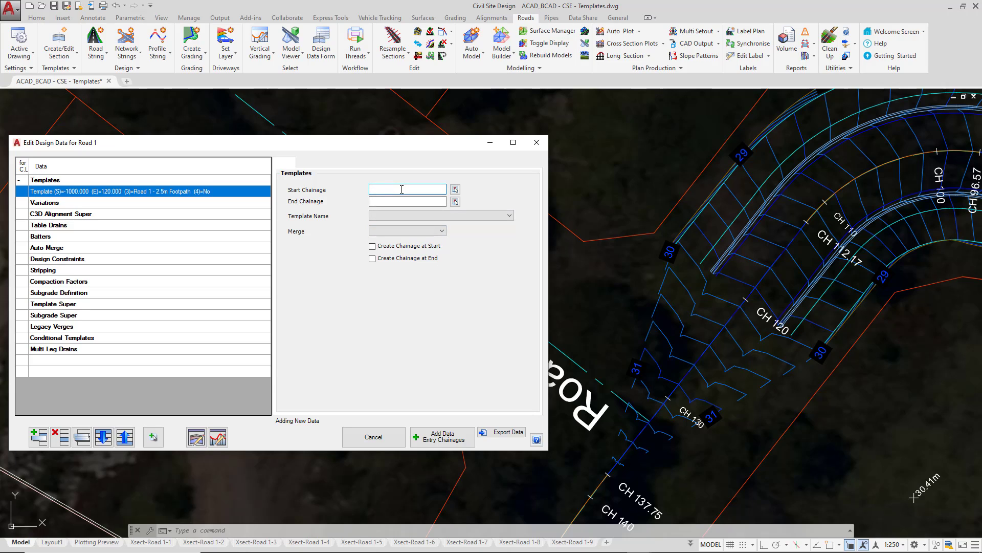
{"action": "type", "text": "120"}
{"action": "left_click", "coordinate": [399, 201]}
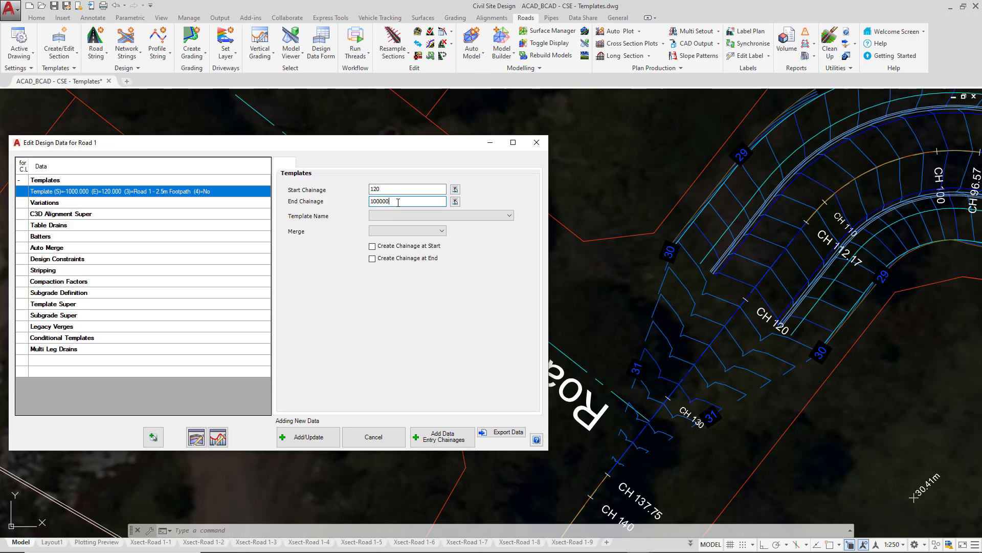
{"action": "left_click", "coordinate": [439, 217]}
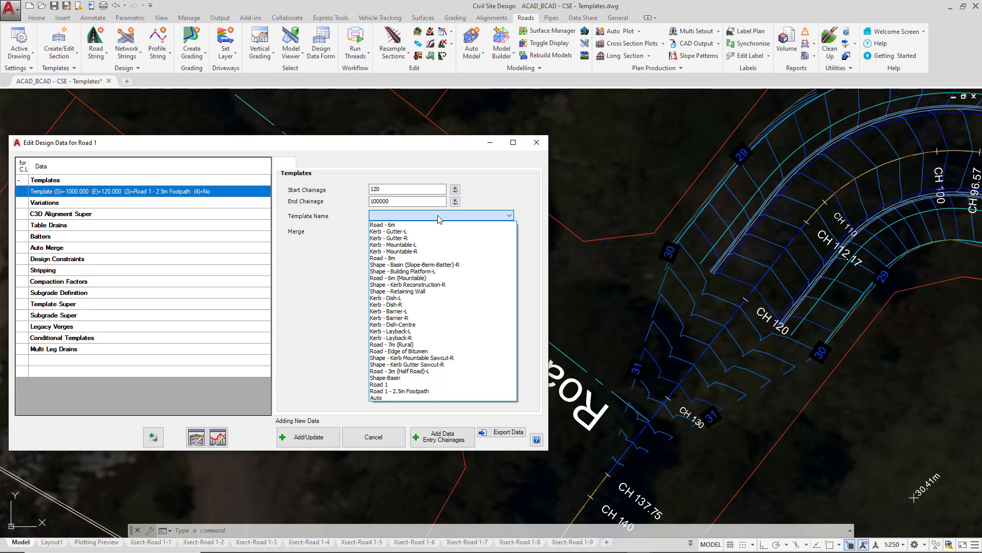
{"action": "left_click", "coordinate": [398, 384]}
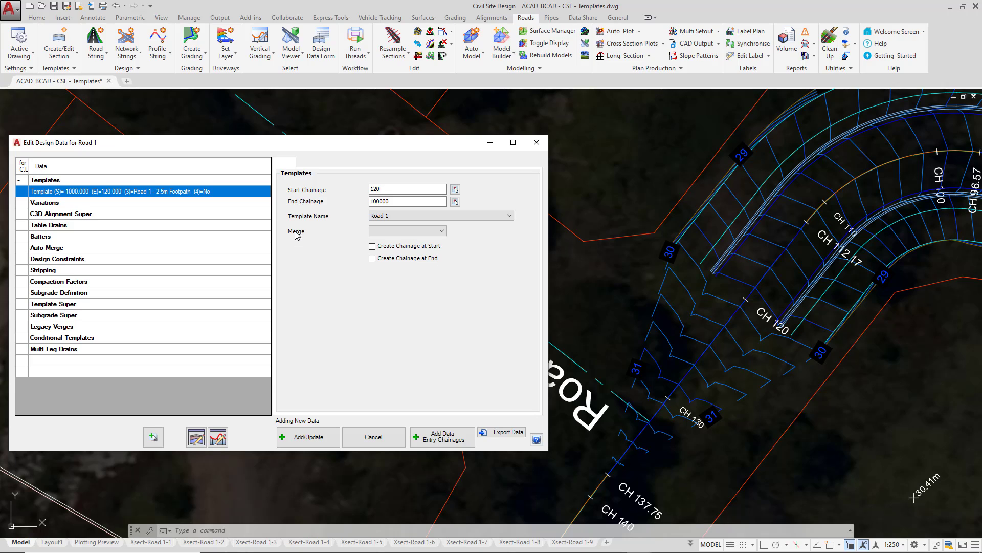
{"action": "left_click", "coordinate": [335, 441]}
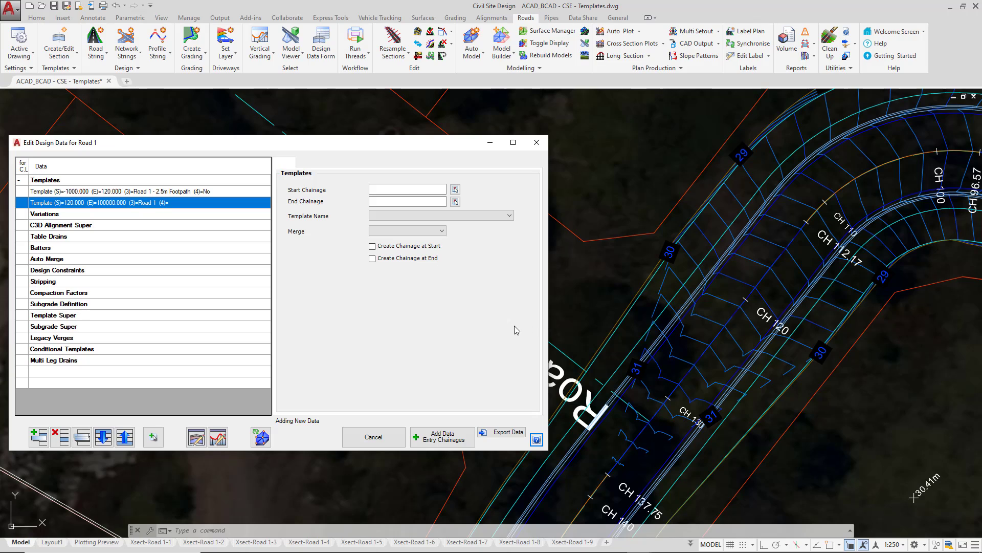
- Rebuild the road model with both template entries and inspect the transition between templates near chainage 120
{"action": "left_click", "coordinate": [263, 438]}
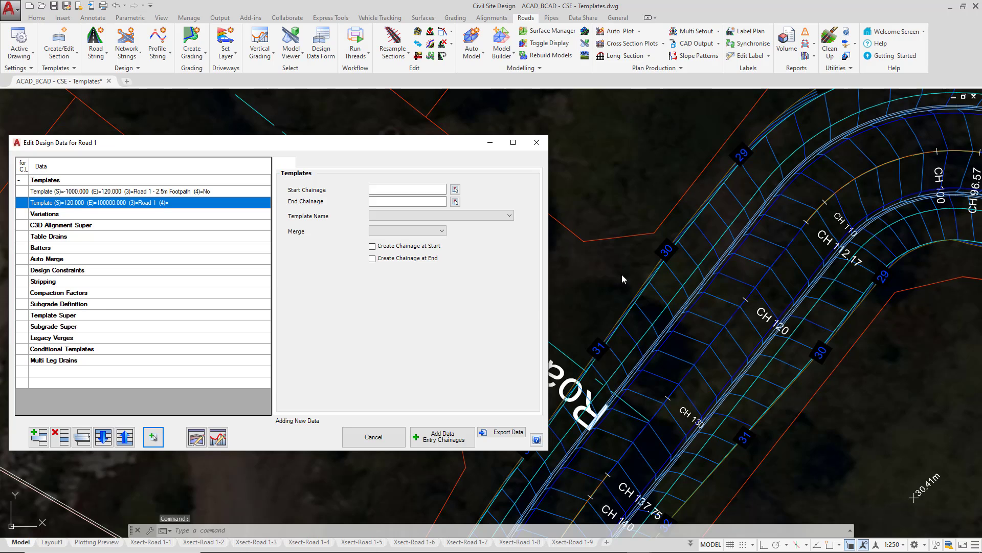
{"action": "middle_click_drag", "start_coordinate": [591, 290], "coordinate": [665, 245]}
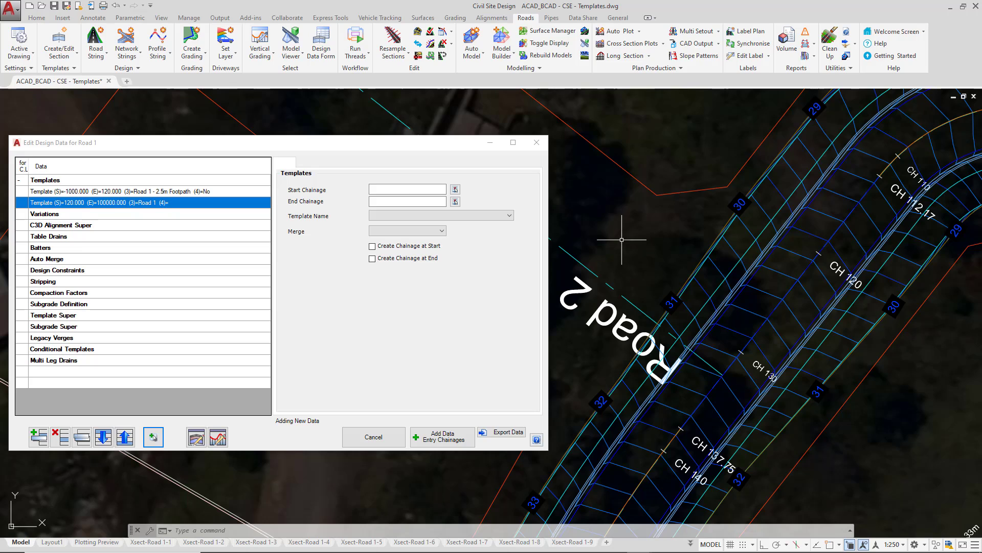
{"action": "scroll", "coordinate": [624, 239], "scroll_direction": "down", "scroll_amount": 2}
{"action": "scroll", "coordinate": [624, 239], "scroll_direction": "up", "scroll_amount": 2}
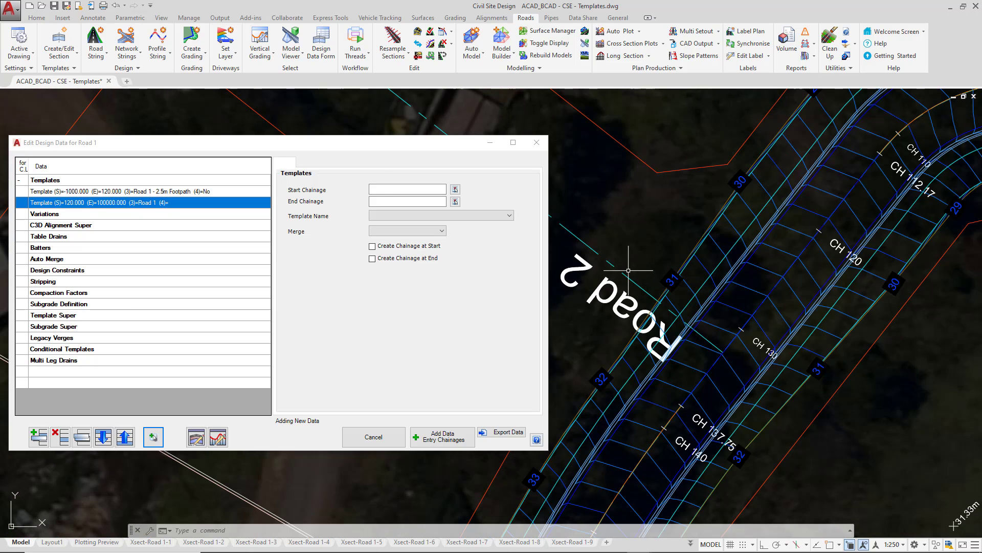